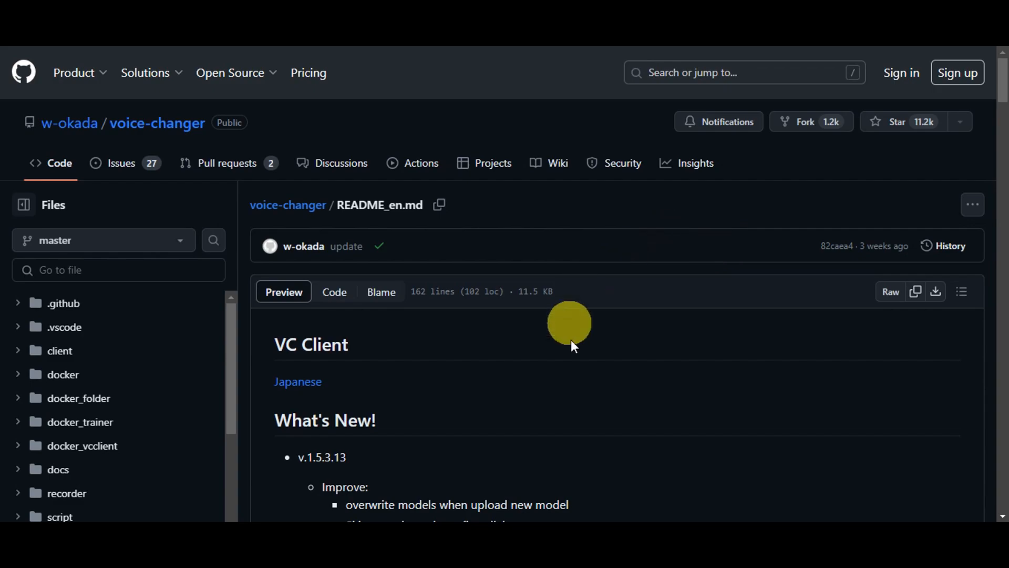
Step: Find the download table in the voice-changer README and open the Google link for the mac v.1.5.3.13 build in a new tab
{"action": "scroll", "coordinate": [815, 235], "scroll_direction": "down", "scroll_amount": 15}
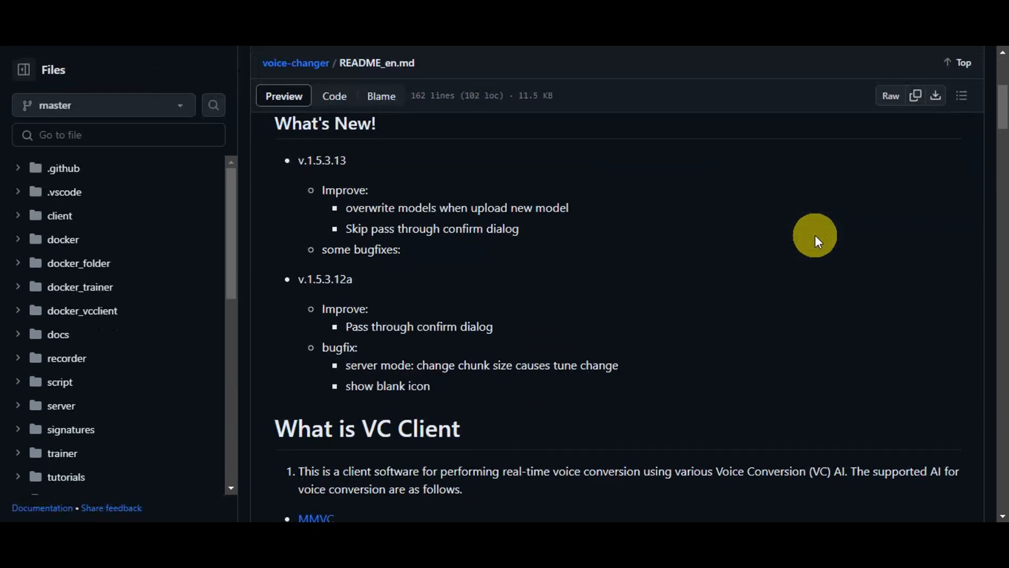
{"action": "scroll", "coordinate": [814, 235], "scroll_direction": "down", "scroll_amount": 10}
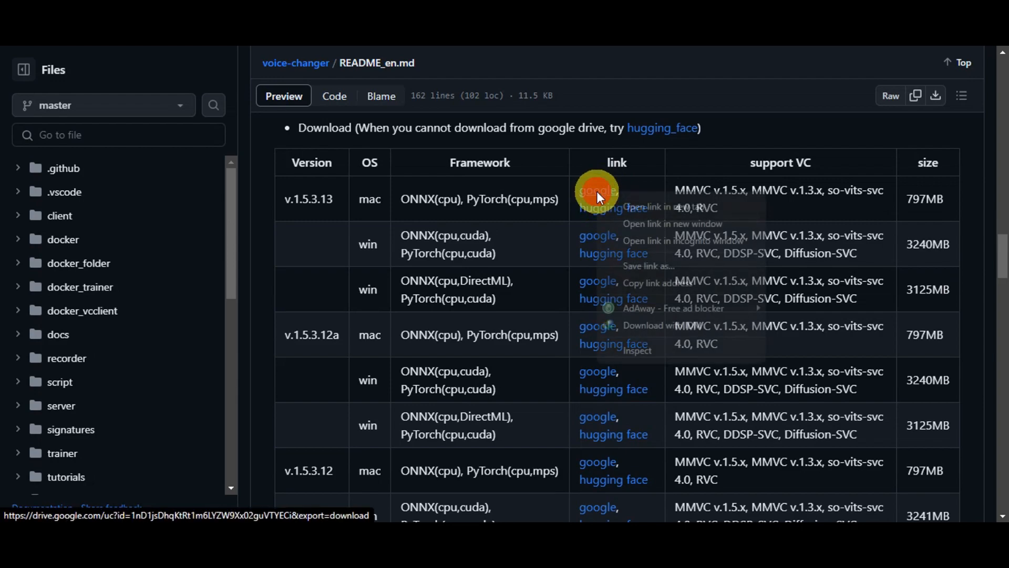
{"action": "right_click", "coordinate": [597, 191]}
{"action": "left_click", "coordinate": [621, 201]}
{"action": "key", "text": "ctrl+Tab"}
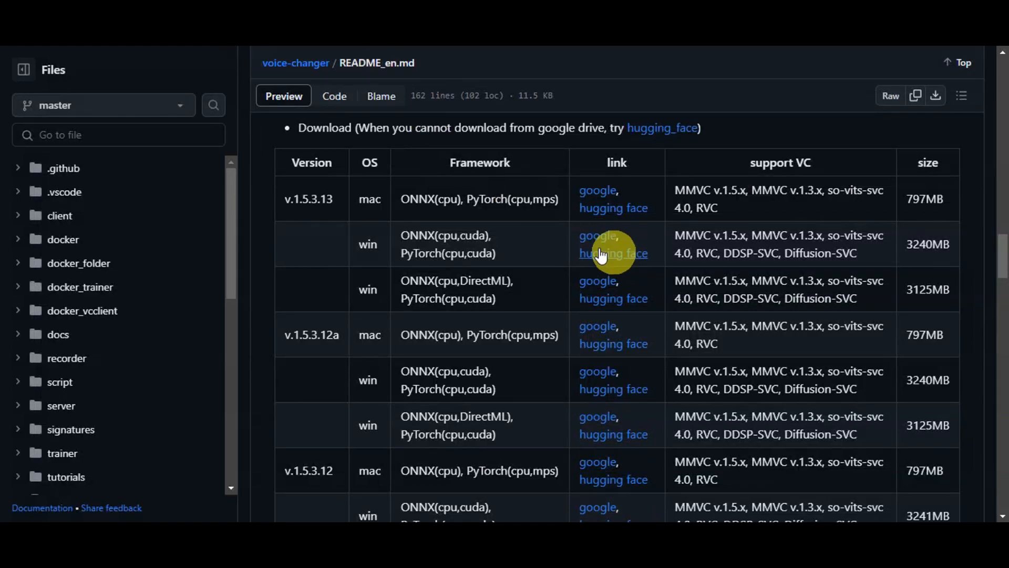
Step: Open the Hugging Face link for the Windows ONNX(cpu,cuda) v.1.5.3.13 build and examine the available vcclient000 files
{"action": "left_click", "coordinate": [629, 260]}
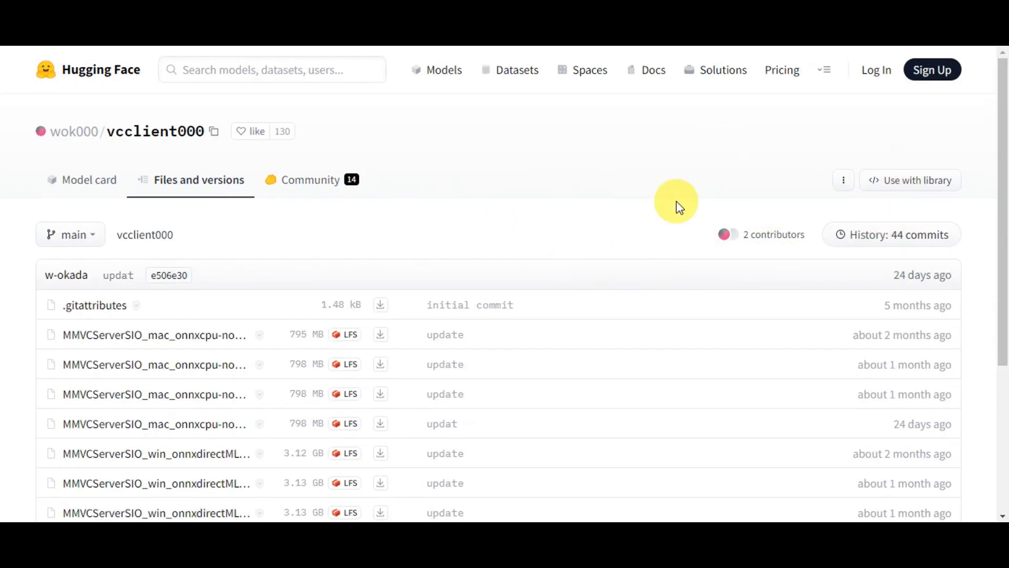
{"action": "scroll", "coordinate": [637, 159], "scroll_direction": "down", "scroll_amount": 1}
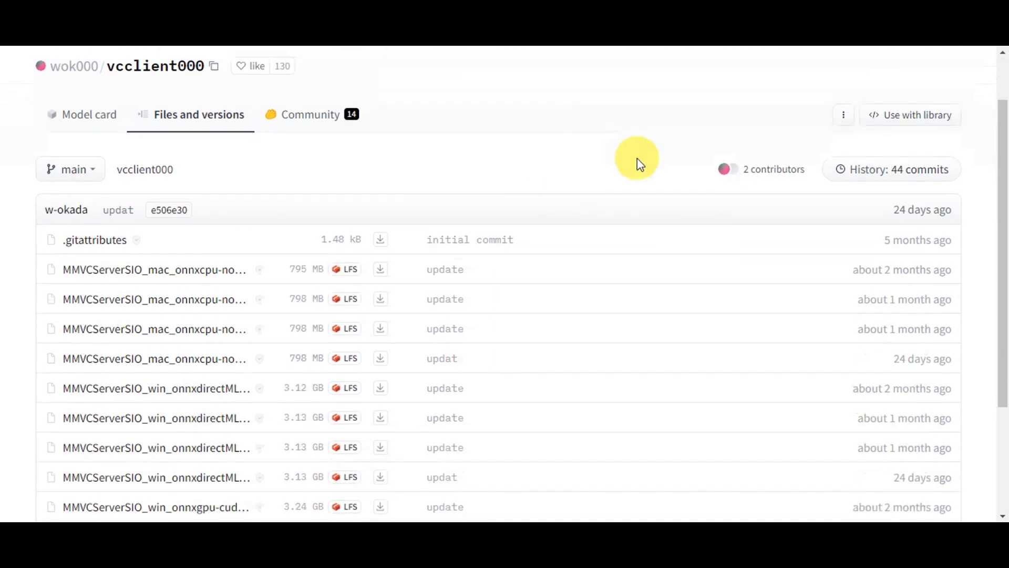
{"action": "scroll", "coordinate": [188, 284], "scroll_direction": "down", "scroll_amount": 3}
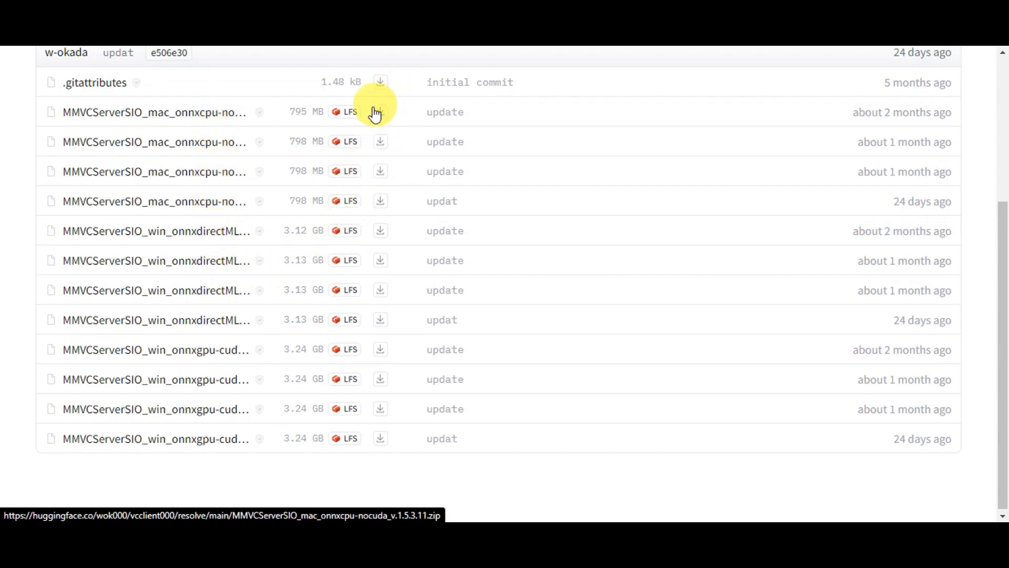
{"action": "scroll", "coordinate": [678, 273], "scroll_direction": "up", "scroll_amount": 3}
{"action": "scroll", "coordinate": [678, 273], "scroll_direction": "up", "scroll_amount": 2}
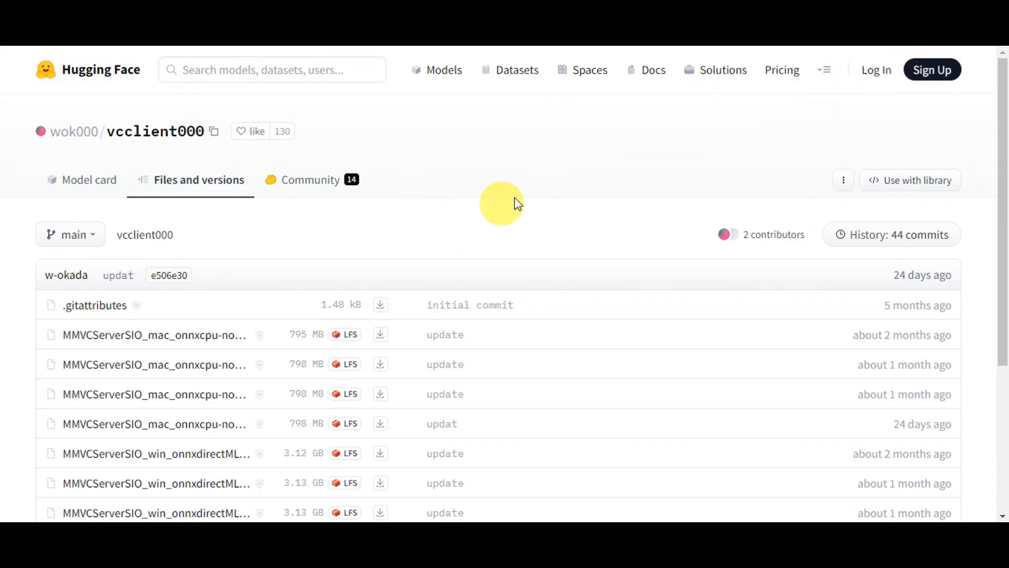
{"action": "scroll", "coordinate": [496, 209], "scroll_direction": "down", "scroll_amount": 3}
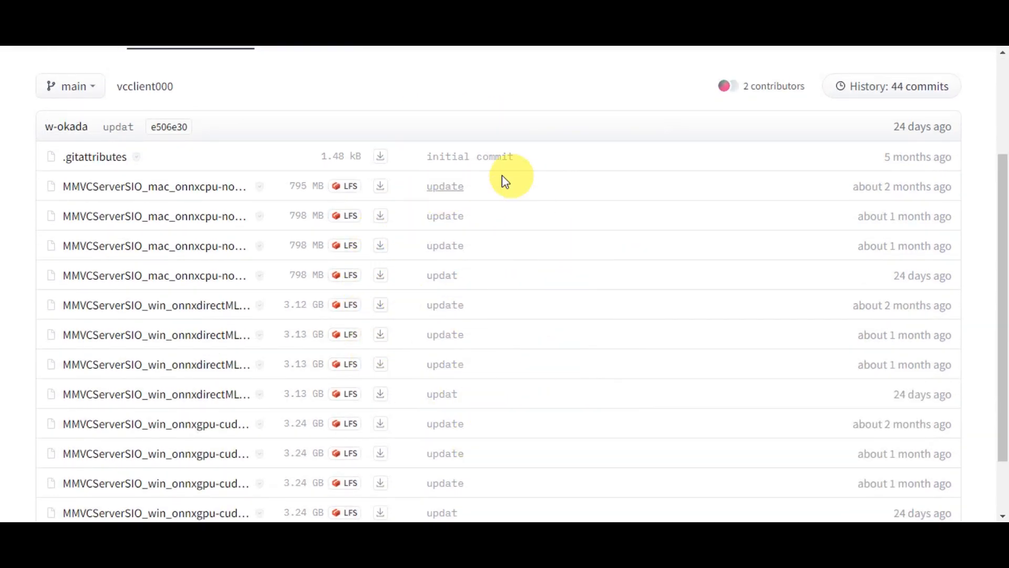
{"action": "left_click", "coordinate": [19, 45]}
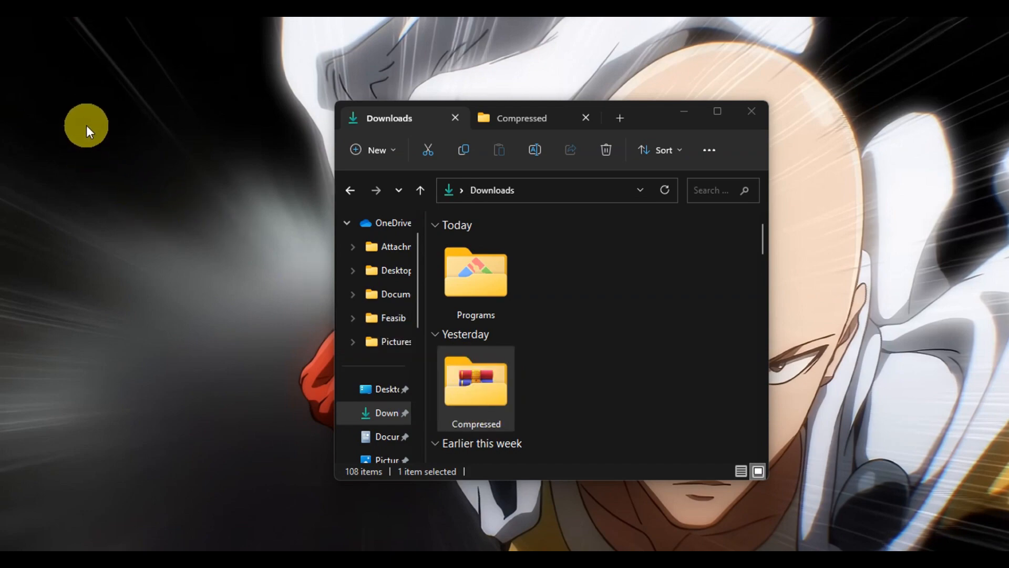
Step: Create a folder named voicechanger on the desktop
{"action": "right_click", "coordinate": [48, 100]}
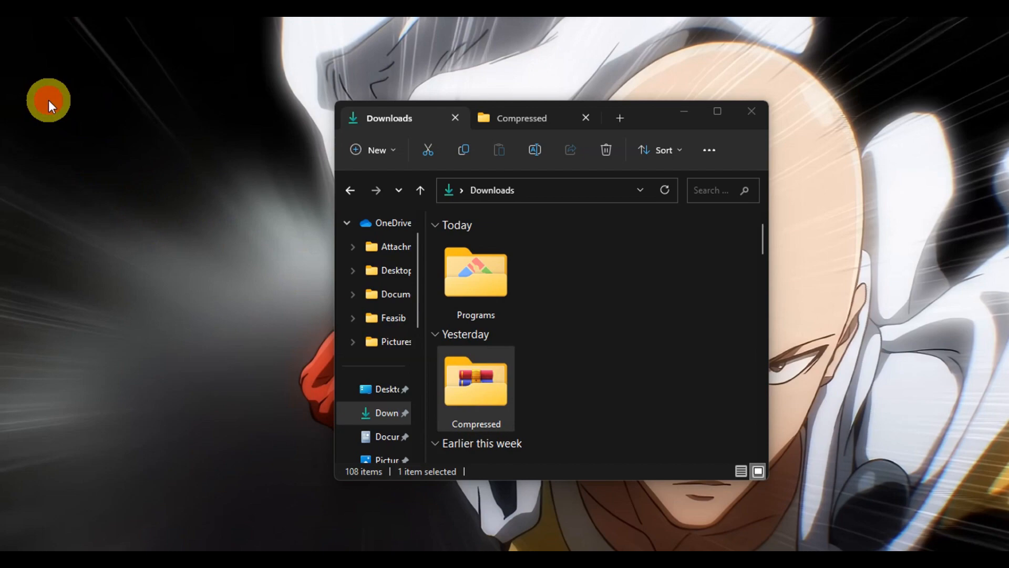
{"action": "mouse_move", "coordinate": [128, 219]}
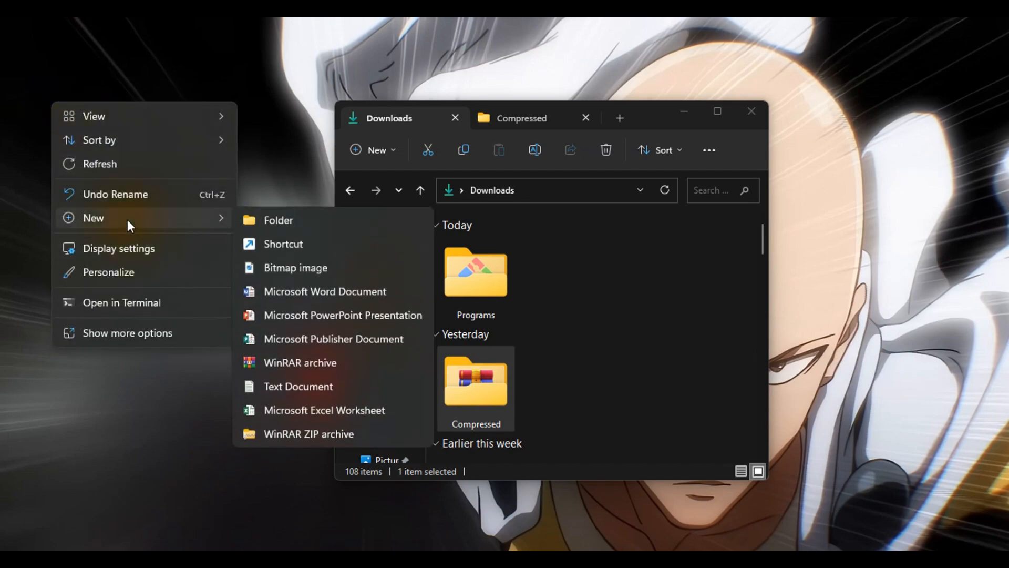
{"action": "left_click", "coordinate": [254, 220]}
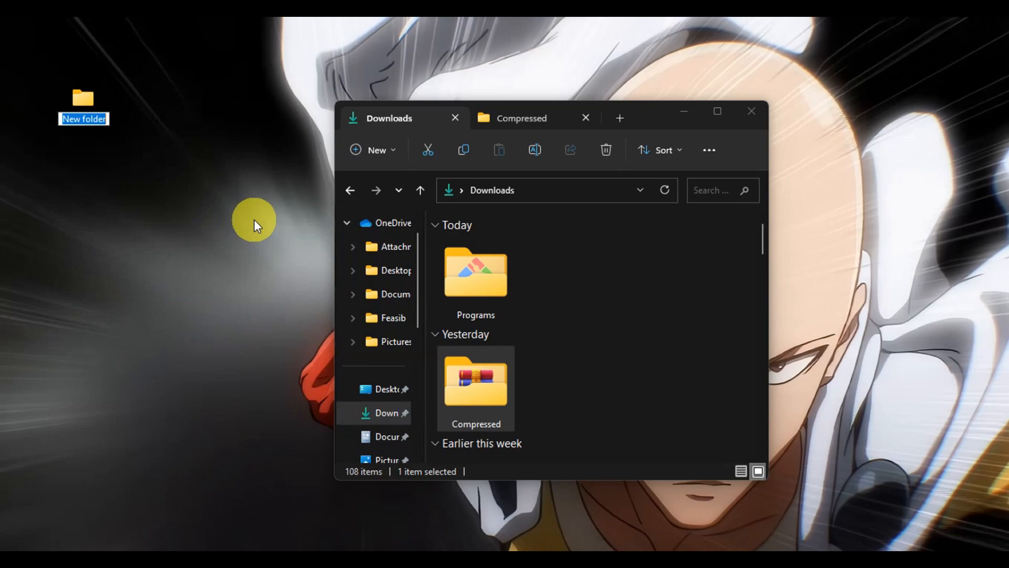
{"action": "type", "text": "voicechanger"}
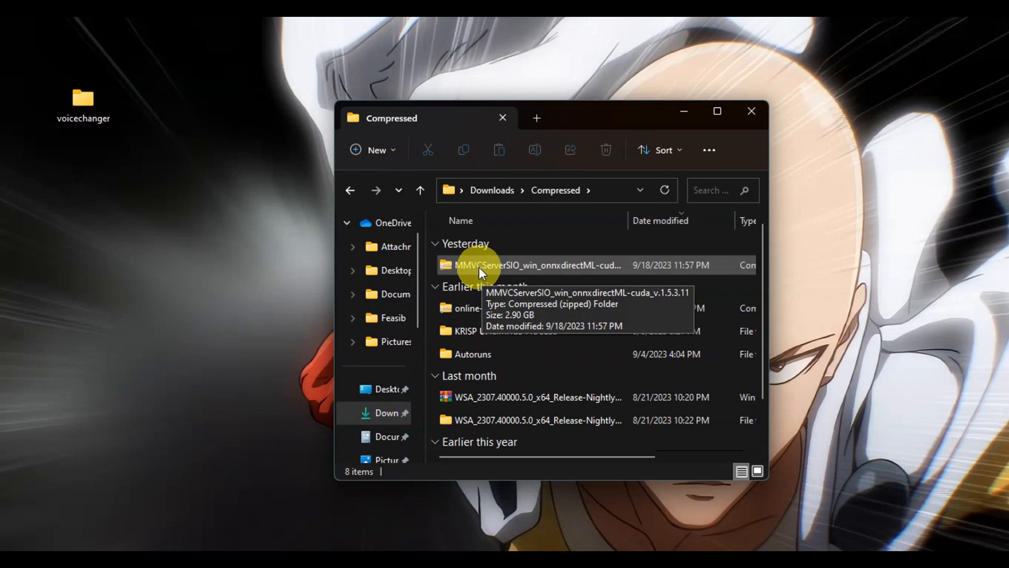
Step: Extract the MMVCServerSIO_win_onnxdirectML-cuda_v.1.5.3.11 archive from the Compressed downloads folder to its default destination
{"action": "right_click", "coordinate": [479, 267]}
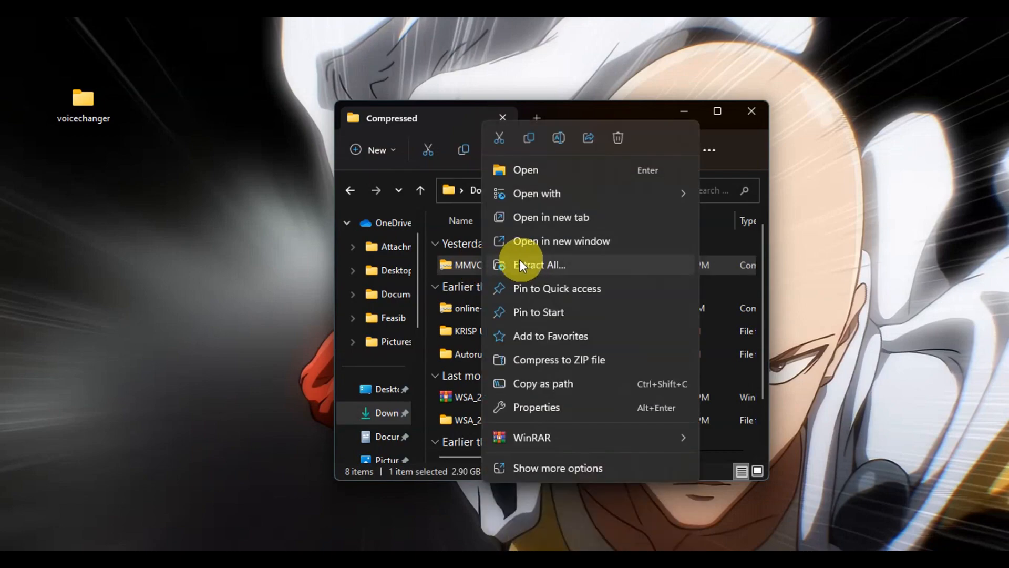
{"action": "left_click", "coordinate": [524, 263]}
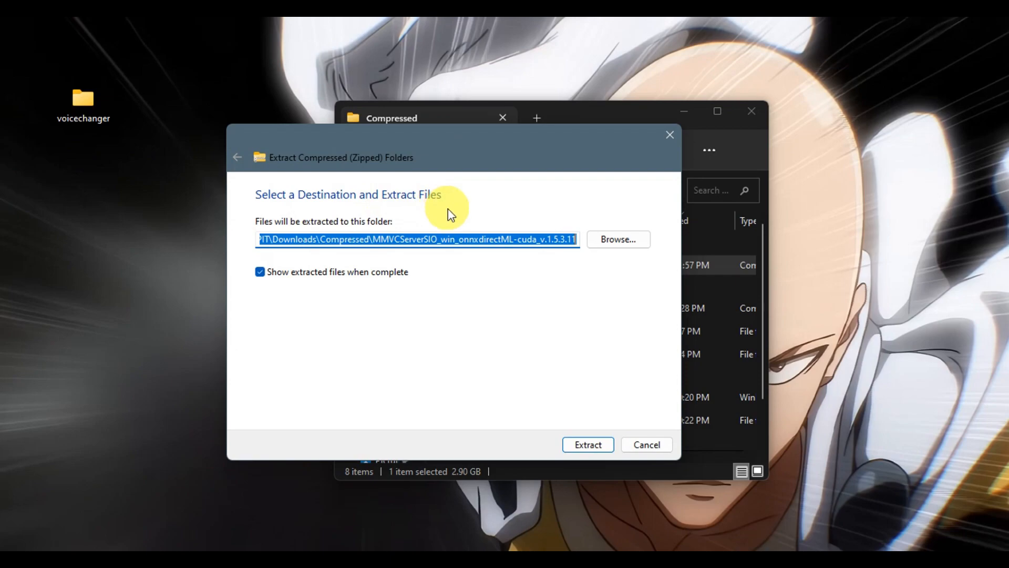
{"action": "left_click", "coordinate": [589, 444]}
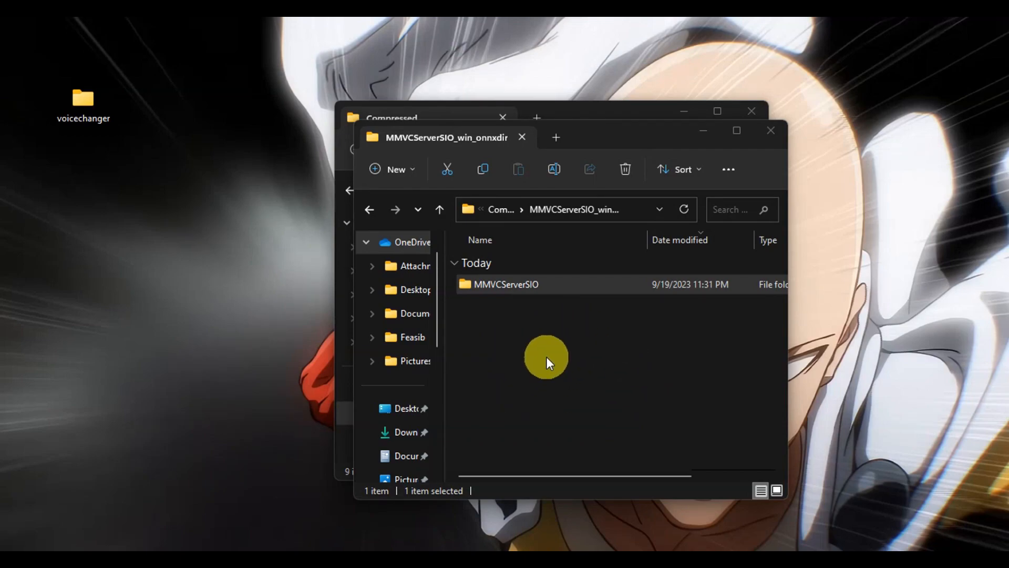
Step: Open the voicechanger folder on the desktop and create a subfolder named models in it
{"action": "double_click", "coordinate": [87, 106]}
{"action": "left_click_drag", "start_coordinate": [628, 165], "coordinate": [332, 120]}
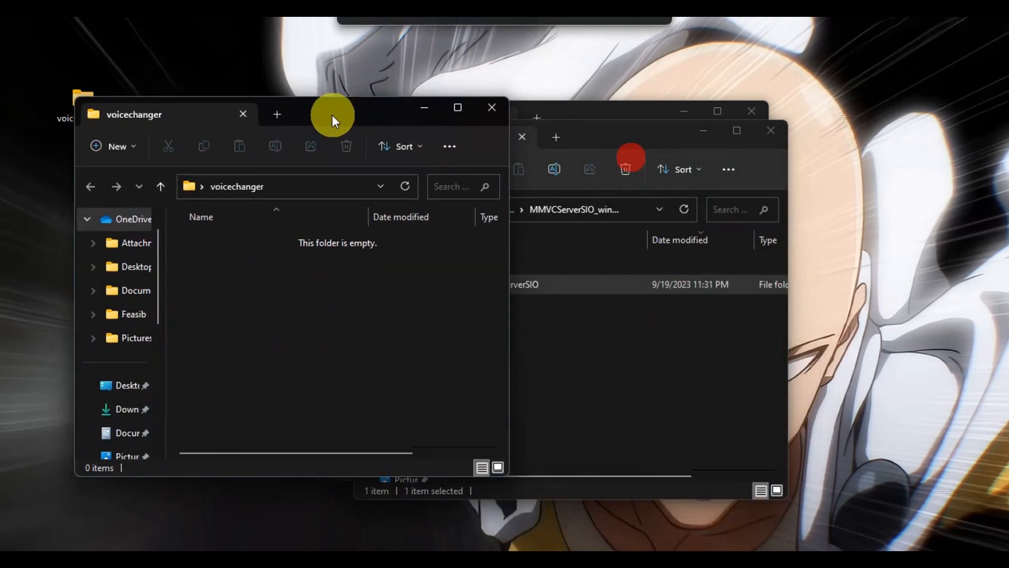
{"action": "right_click", "coordinate": [268, 273]}
{"action": "left_click", "coordinate": [339, 365]}
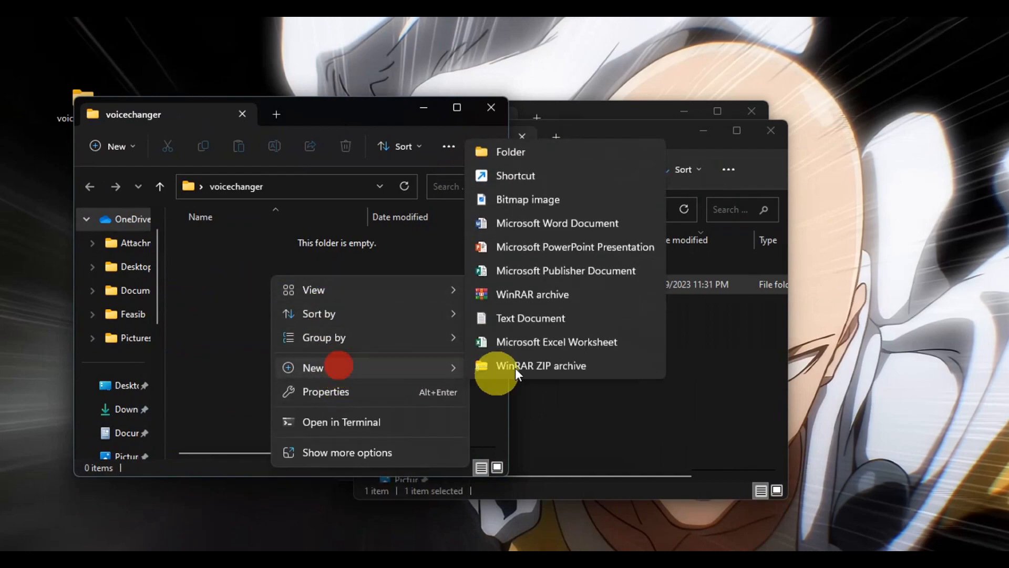
{"action": "left_click", "coordinate": [506, 142]}
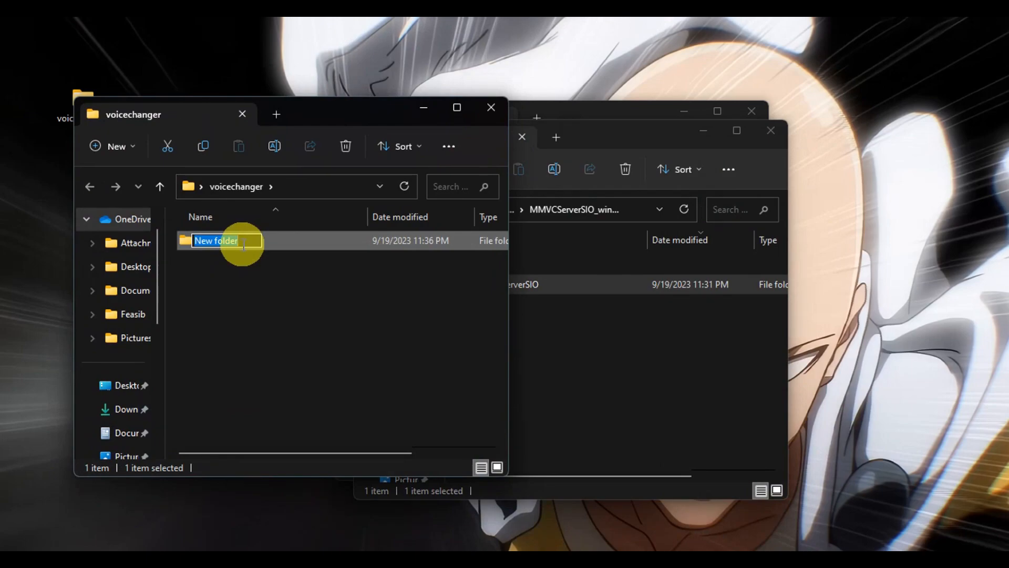
{"action": "type", "text": "models"}
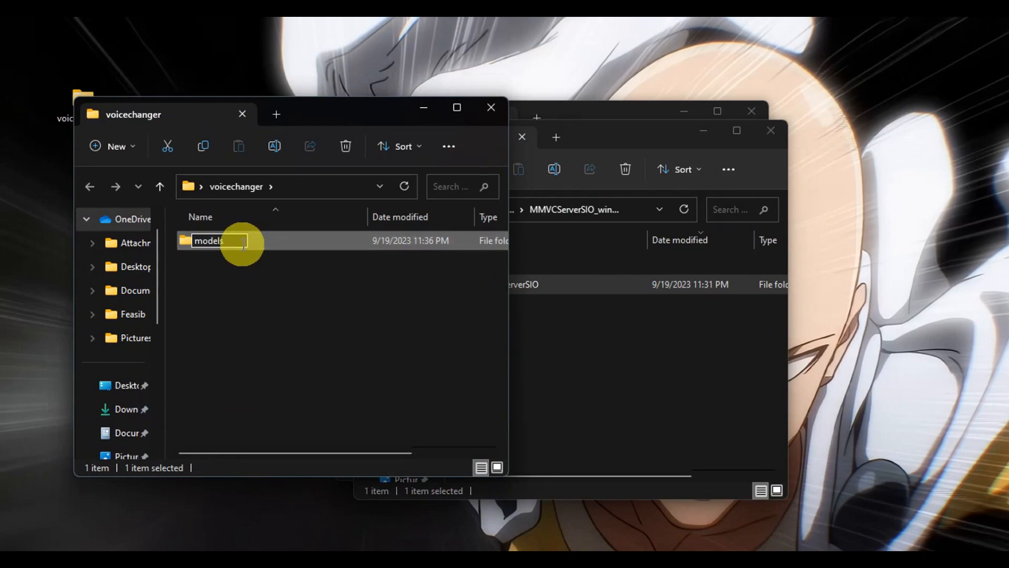
{"action": "left_click", "coordinate": [254, 298]}
Step: Copy the extracted MMVCServerSIO folder into the voicechanger folder
{"action": "left_click_drag", "start_coordinate": [607, 141], "coordinate": [750, 110]}
{"action": "left_click_drag", "start_coordinate": [702, 321], "coordinate": [697, 259]}
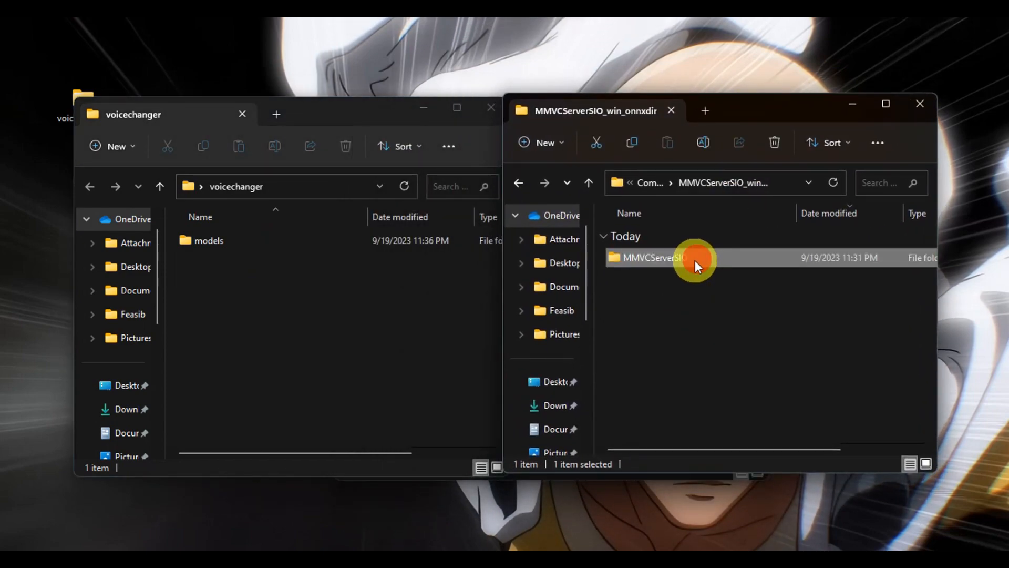
{"action": "right_click", "coordinate": [695, 260]}
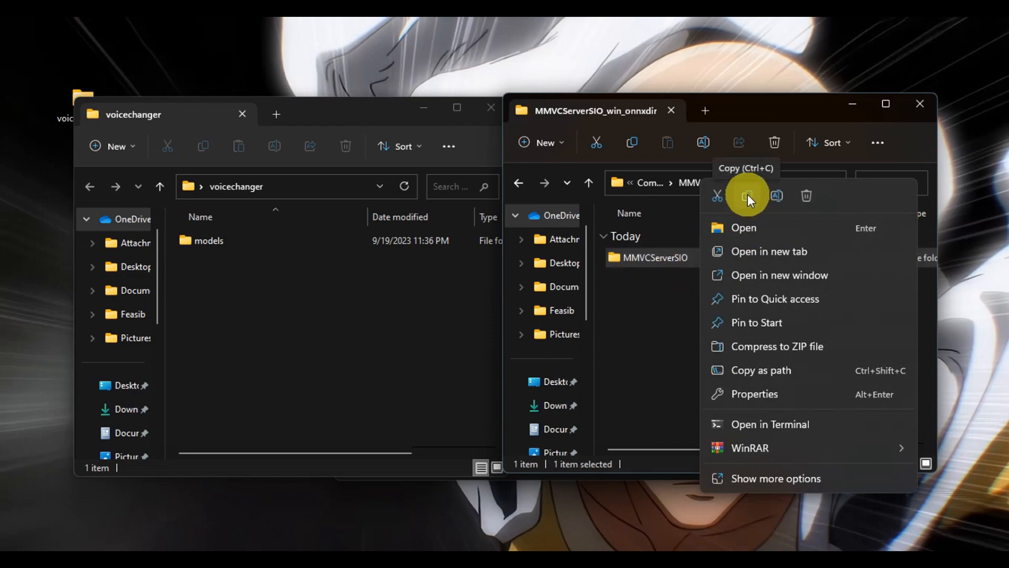
{"action": "left_click", "coordinate": [748, 194]}
{"action": "left_click", "coordinate": [231, 282]}
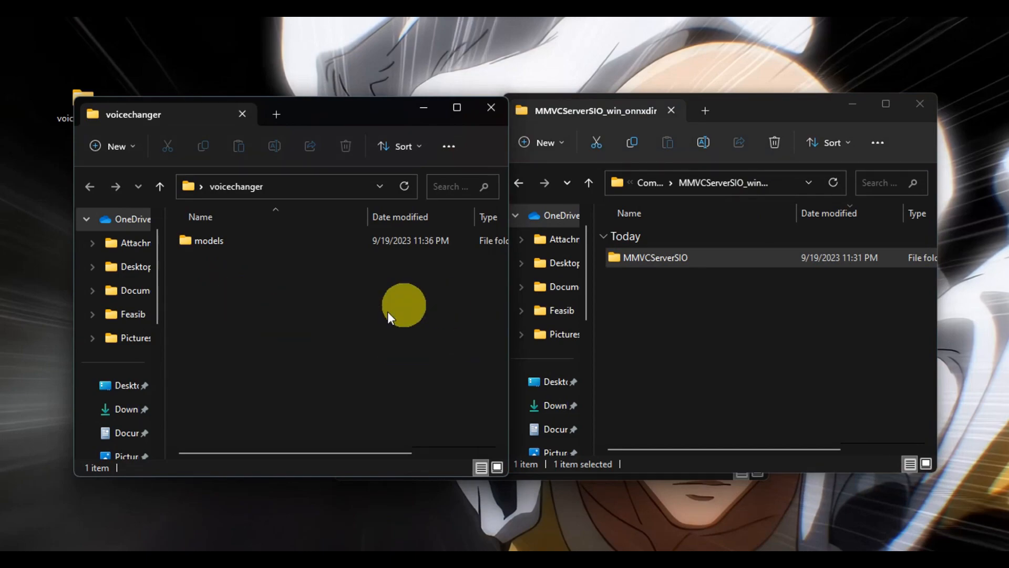
{"action": "key", "text": "ctrl+v"}
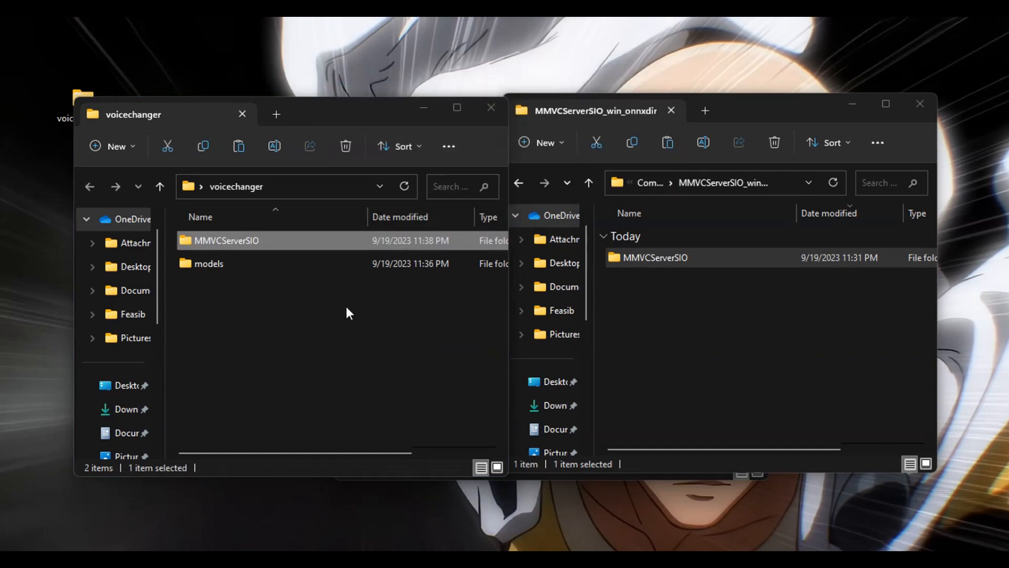
Step: Close the extraction and Compressed folder windows and move the voicechanger window to the middle of the desktop
{"action": "left_click", "coordinate": [922, 103]}
{"action": "left_click", "coordinate": [699, 132]}
{"action": "left_click", "coordinate": [752, 111]}
{"action": "left_click_drag", "start_coordinate": [333, 118], "coordinate": [532, 99]}
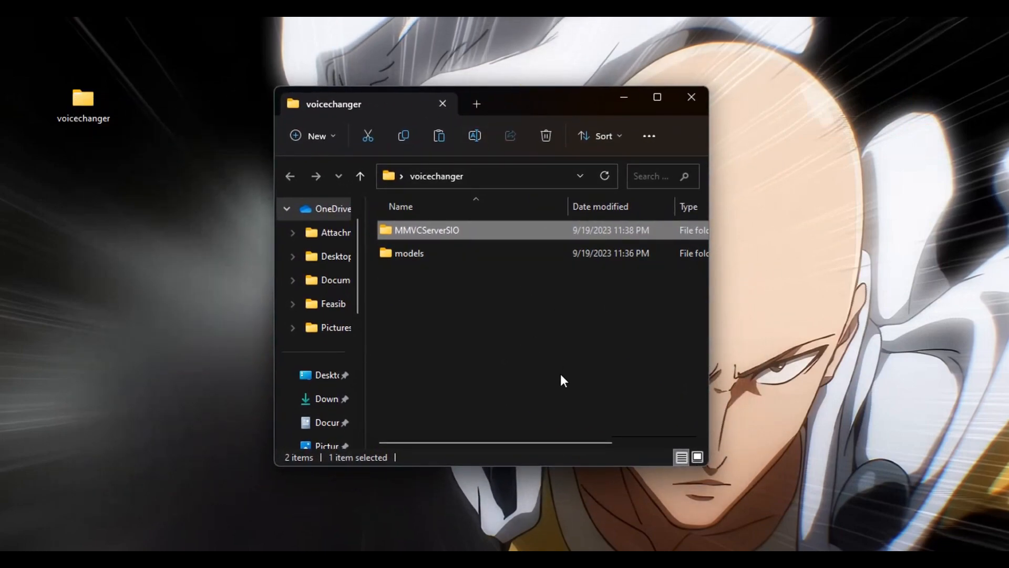
Step: Move the start_http batch file from the MMVCServerSIO folder up into the voicechanger folder
{"action": "double_click", "coordinate": [502, 231]}
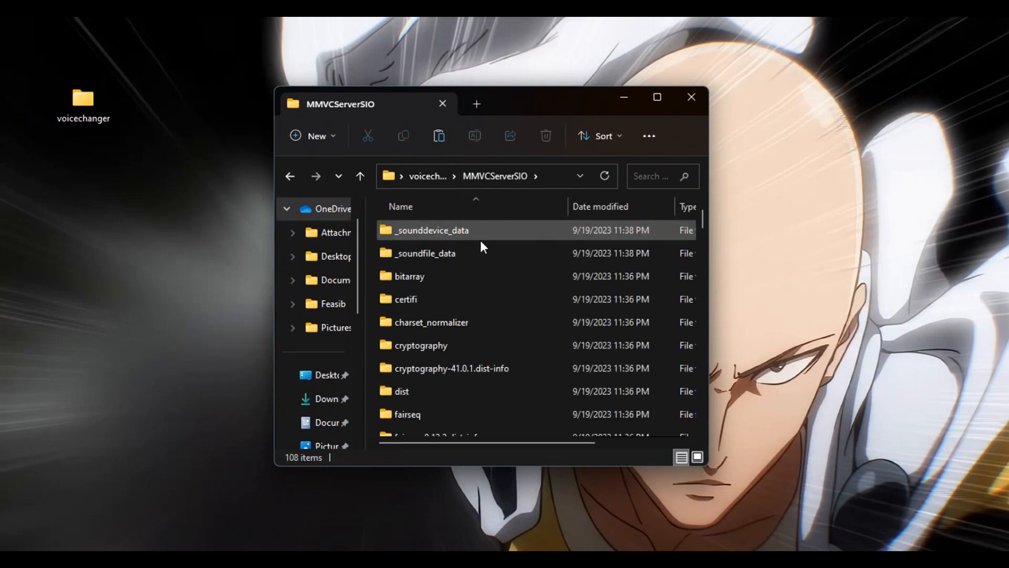
{"action": "scroll", "coordinate": [502, 295], "scroll_direction": "down", "scroll_amount": 3}
{"action": "scroll", "coordinate": [500, 291], "scroll_direction": "down", "scroll_amount": 5}
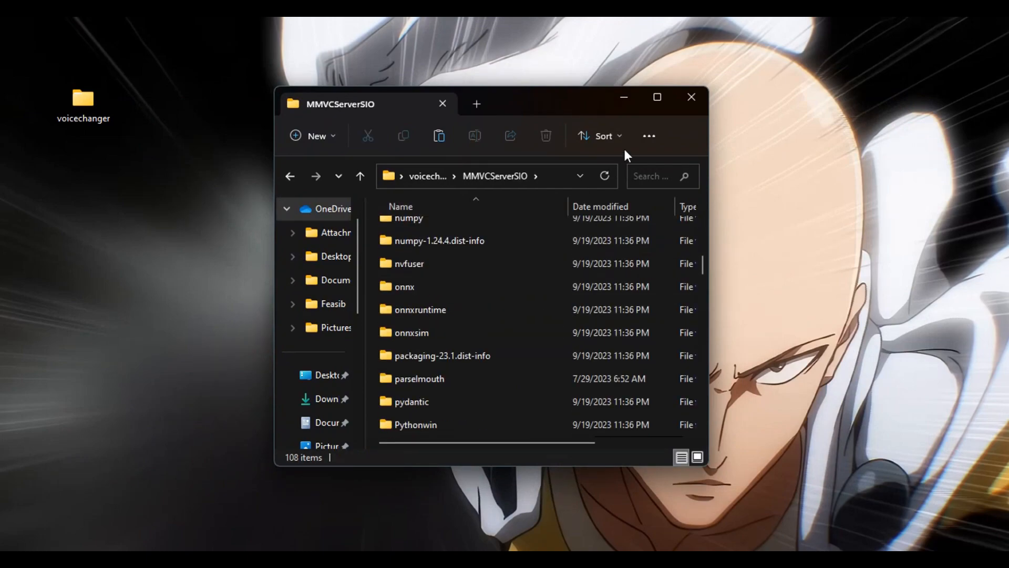
{"action": "left_click", "coordinate": [657, 98]}
{"action": "scroll", "coordinate": [468, 348], "scroll_direction": "down", "scroll_amount": 7}
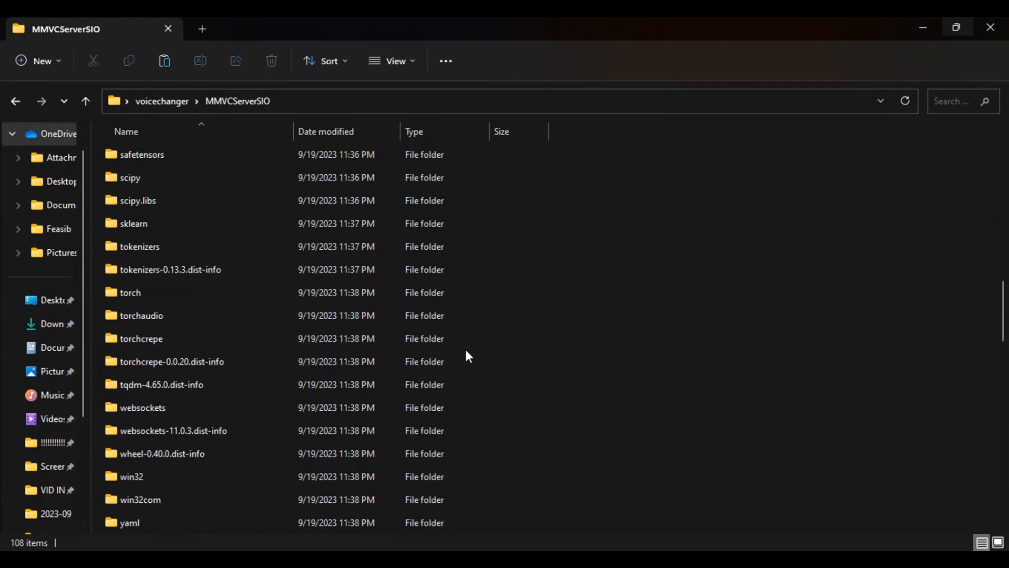
{"action": "scroll", "coordinate": [467, 352], "scroll_direction": "down", "scroll_amount": 12}
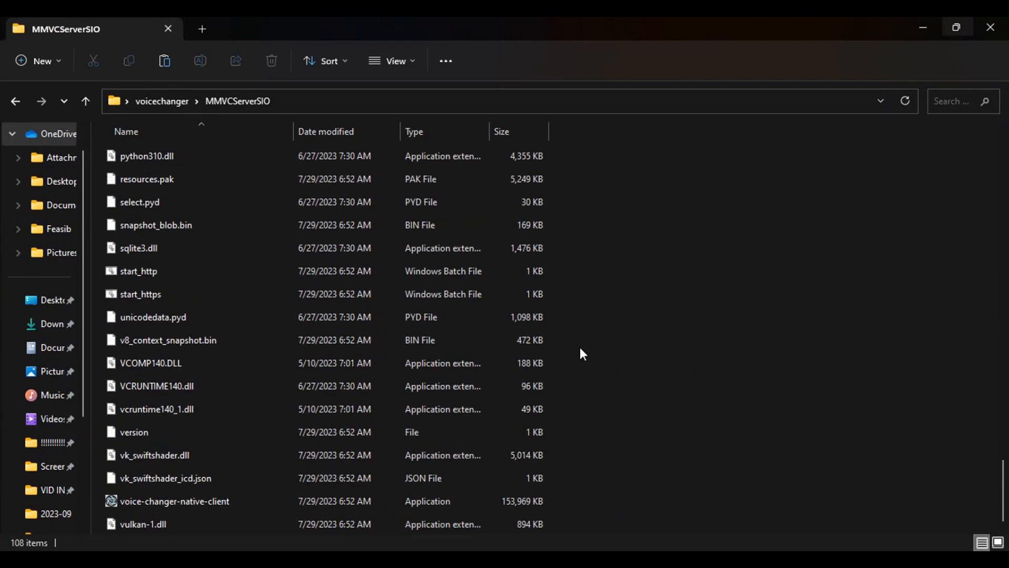
{"action": "scroll", "coordinate": [579, 347], "scroll_direction": "up", "scroll_amount": 1}
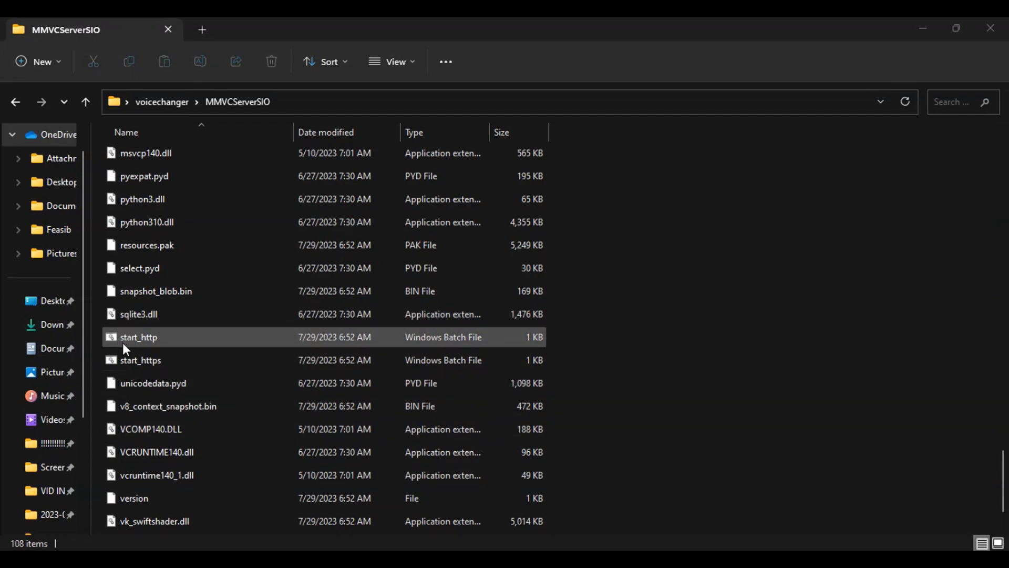
{"action": "left_click", "coordinate": [204, 338]}
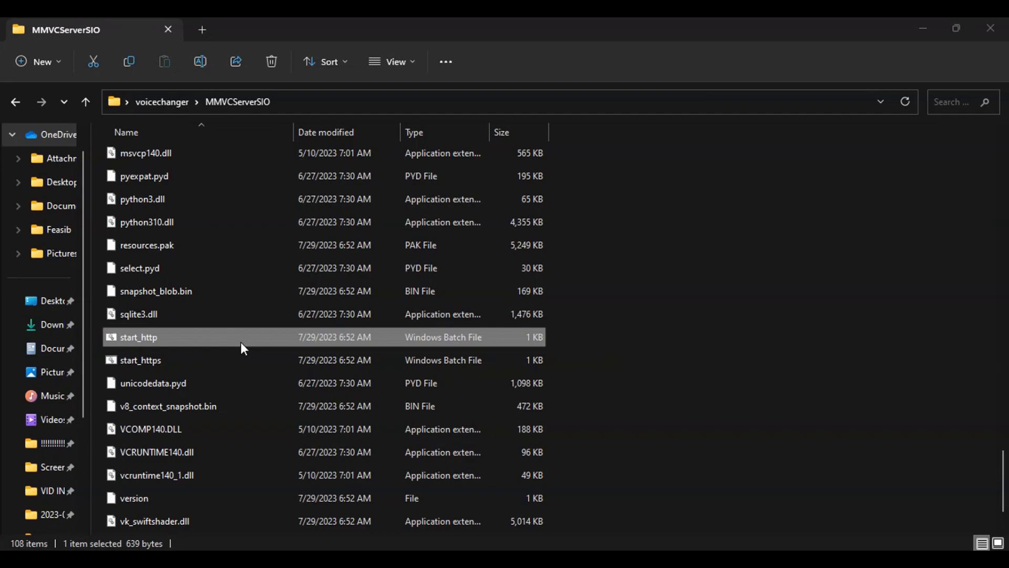
{"action": "left_click_drag", "start_coordinate": [237, 336], "coordinate": [152, 103]}
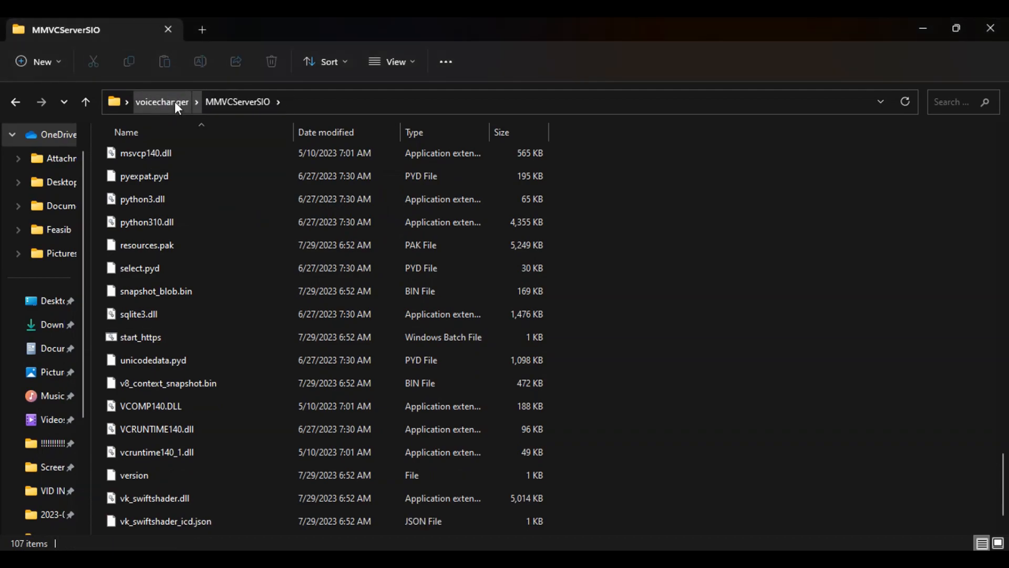
Step: Run start_http from the voicechanger folder and start the Realtime Voice Changer Client past its welcome message
{"action": "left_click", "coordinate": [167, 100]}
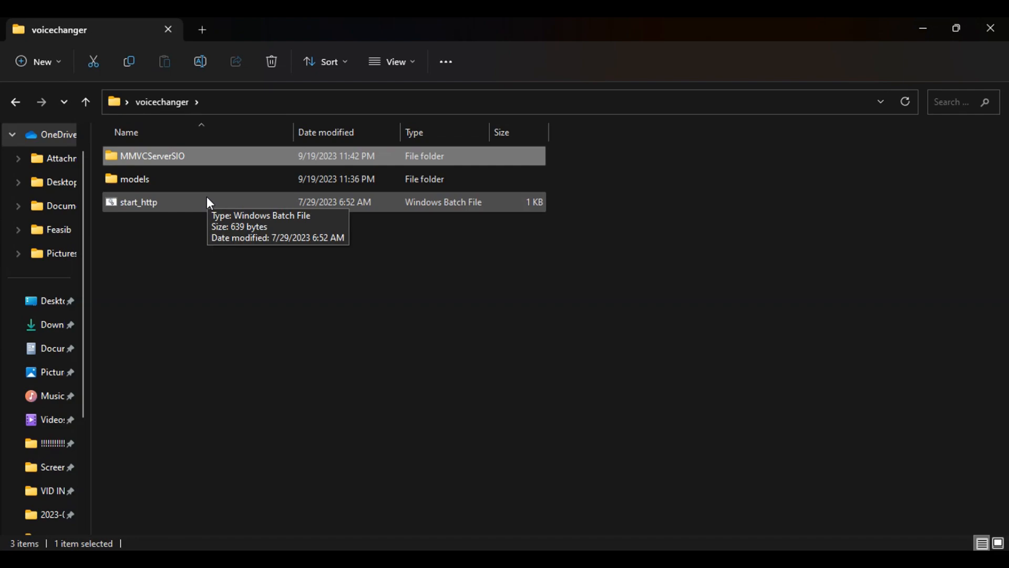
{"action": "double_click", "coordinate": [199, 209]}
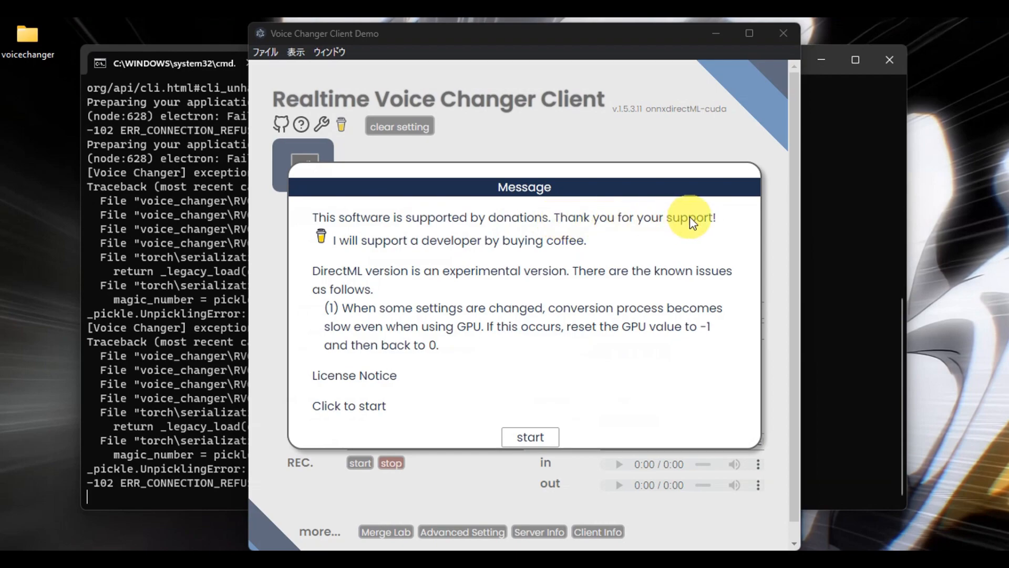
{"action": "left_click", "coordinate": [521, 437]}
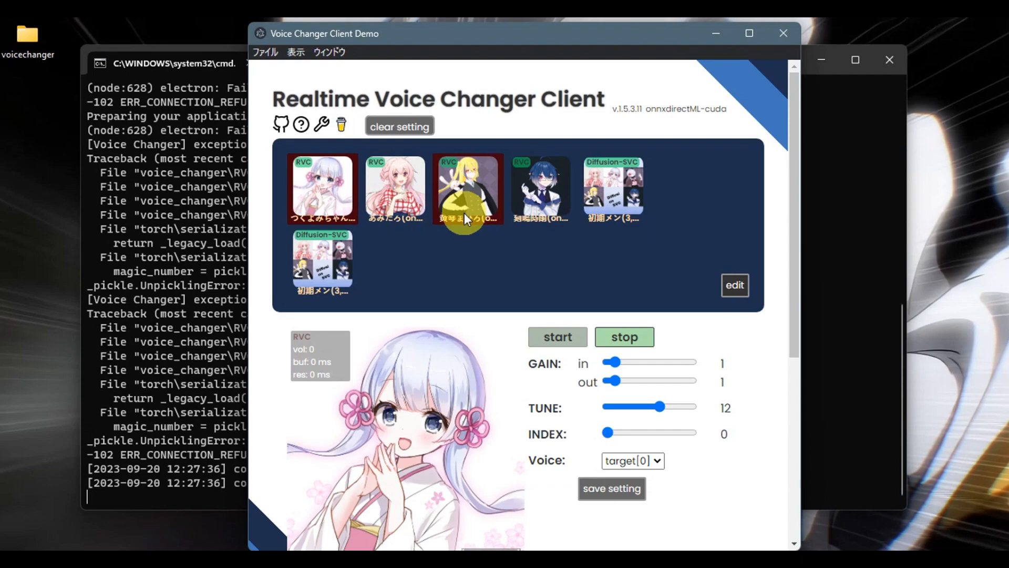
Step: Select the つくよみちゃん RVC voice and set its input gain to 2.2, output gain to 2 and tune to -1
{"action": "left_click", "coordinate": [324, 193]}
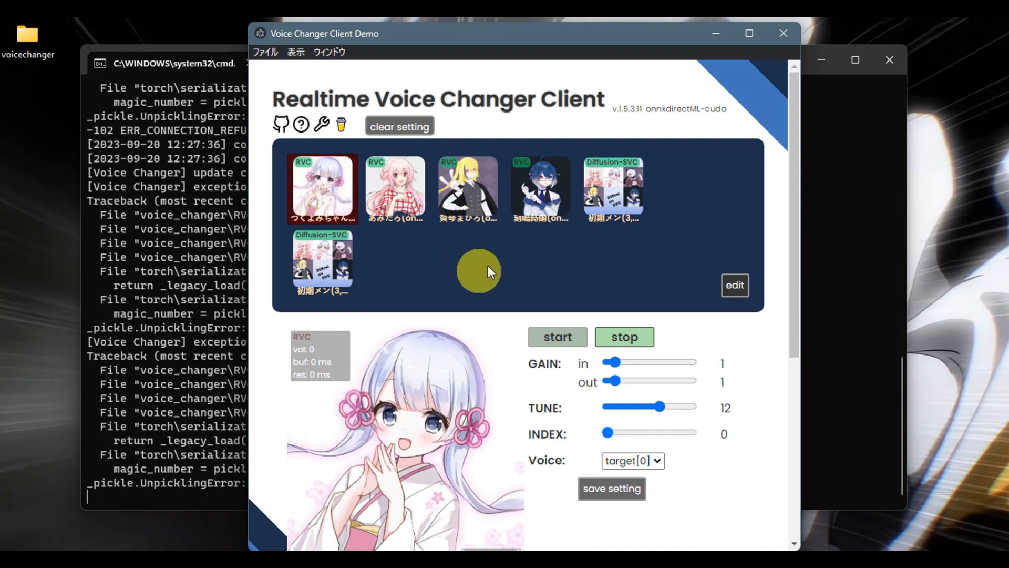
{"action": "scroll", "coordinate": [478, 271], "scroll_direction": "down", "scroll_amount": 5}
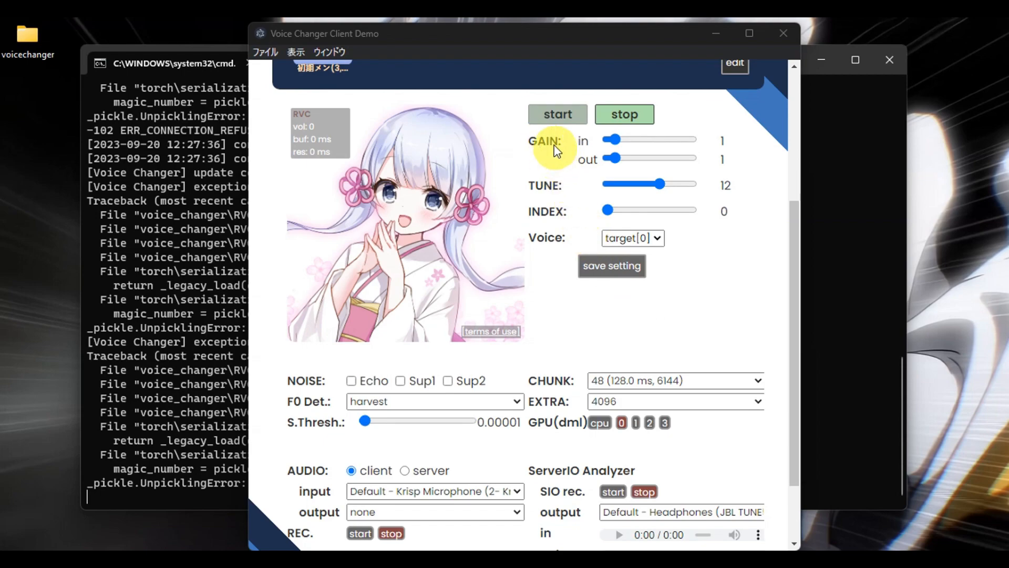
{"action": "left_click_drag", "start_coordinate": [613, 139], "coordinate": [624, 157]}
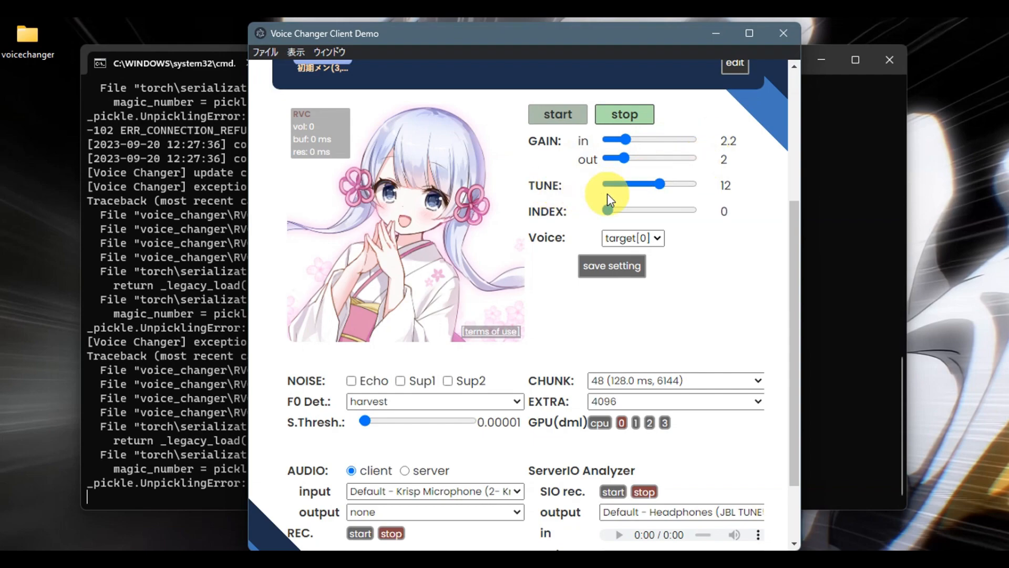
{"action": "left_click", "coordinate": [649, 183]}
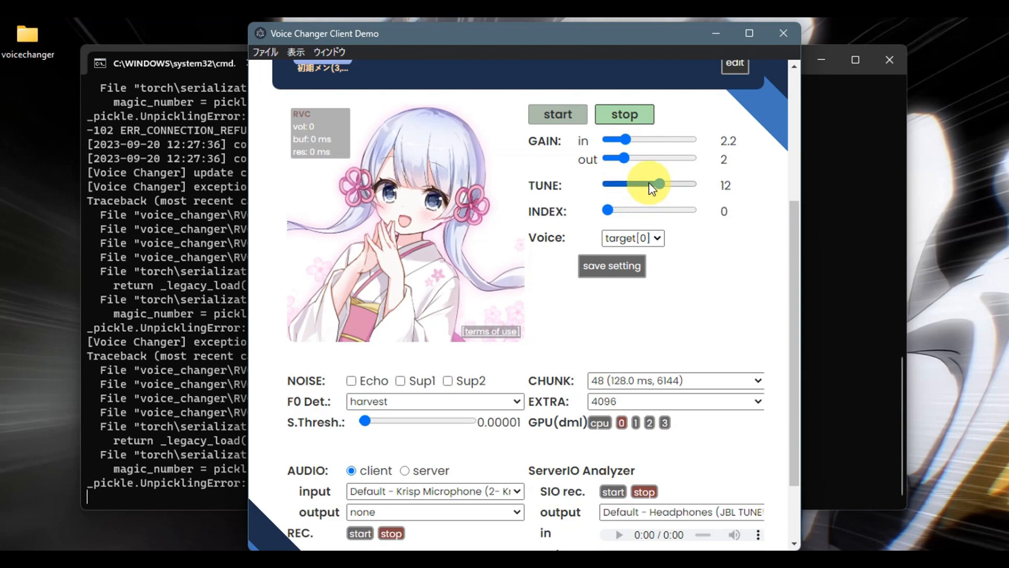
Step: Set the chunk size to 384 (1024.0 ms, 49152)
{"action": "scroll", "coordinate": [650, 279], "scroll_direction": "down", "scroll_amount": 3}
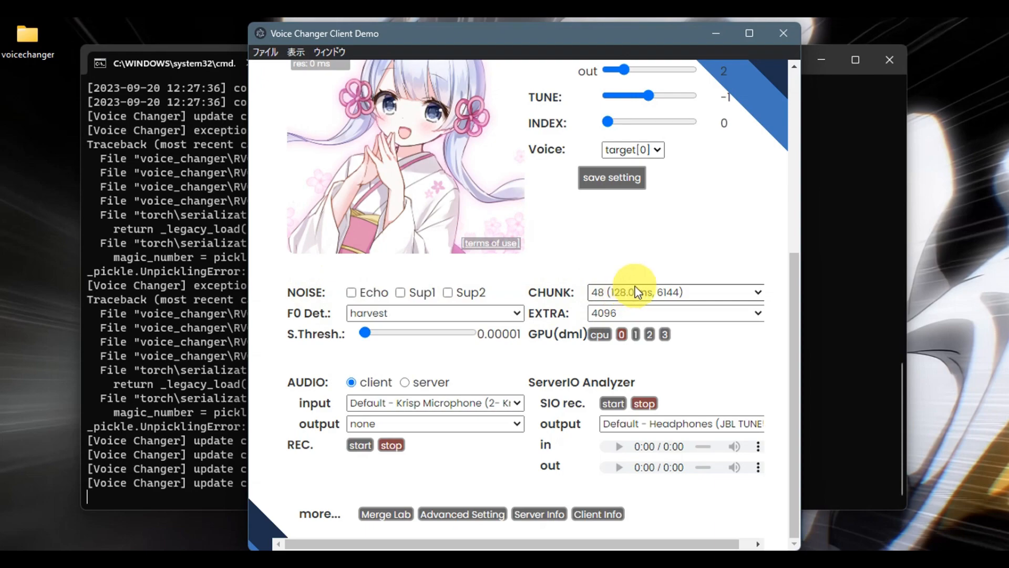
{"action": "left_click", "coordinate": [658, 290]}
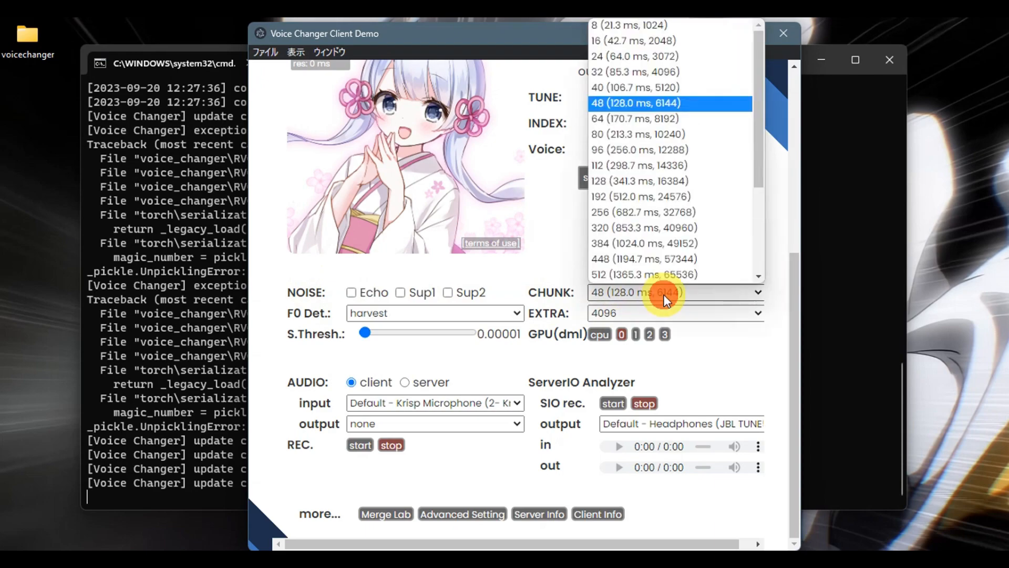
{"action": "left_click", "coordinate": [650, 247]}
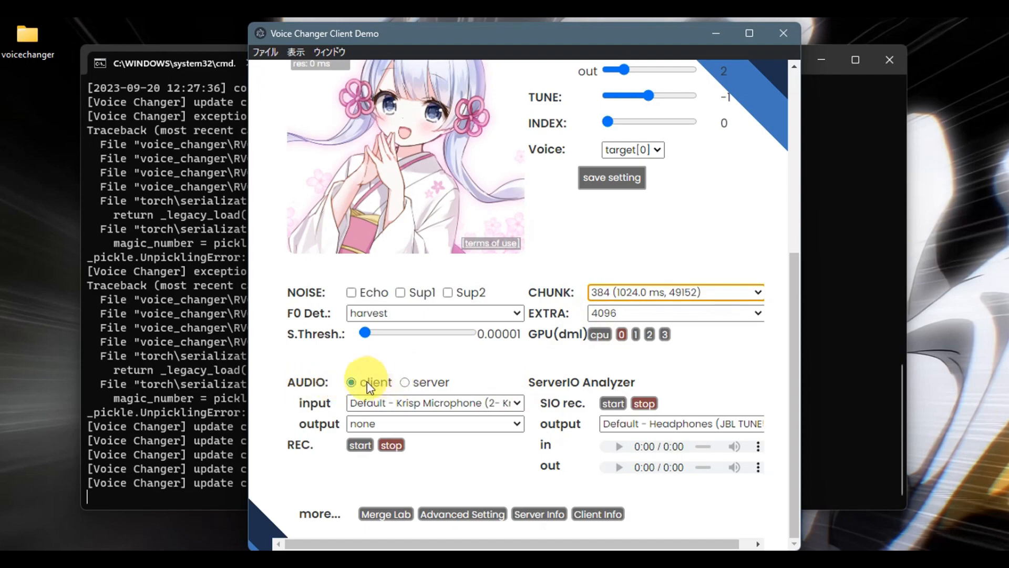
Step: Set the client audio input to the default Krisp Microphone and the output to Default - Headphones (JBL TUNE500BT) (Bluetooth)
{"action": "left_click", "coordinate": [380, 403]}
{"action": "left_click", "coordinate": [390, 420]}
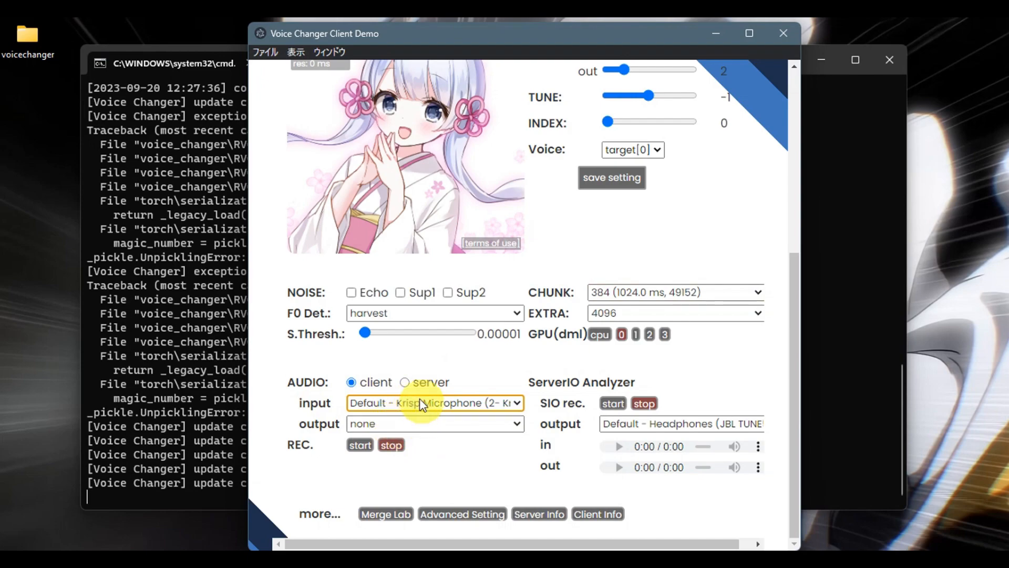
{"action": "left_click", "coordinate": [398, 423]}
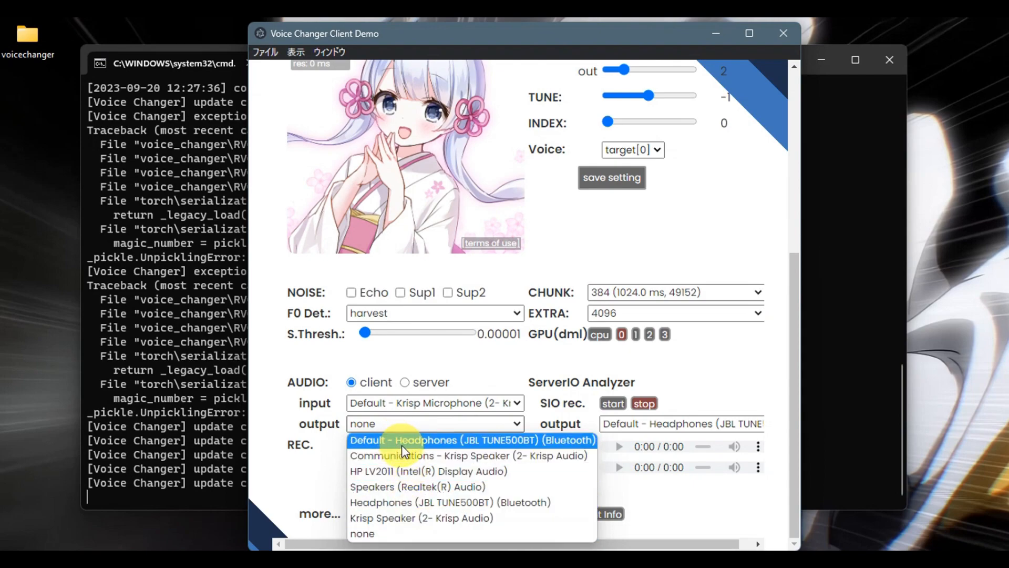
{"action": "left_click", "coordinate": [400, 440]}
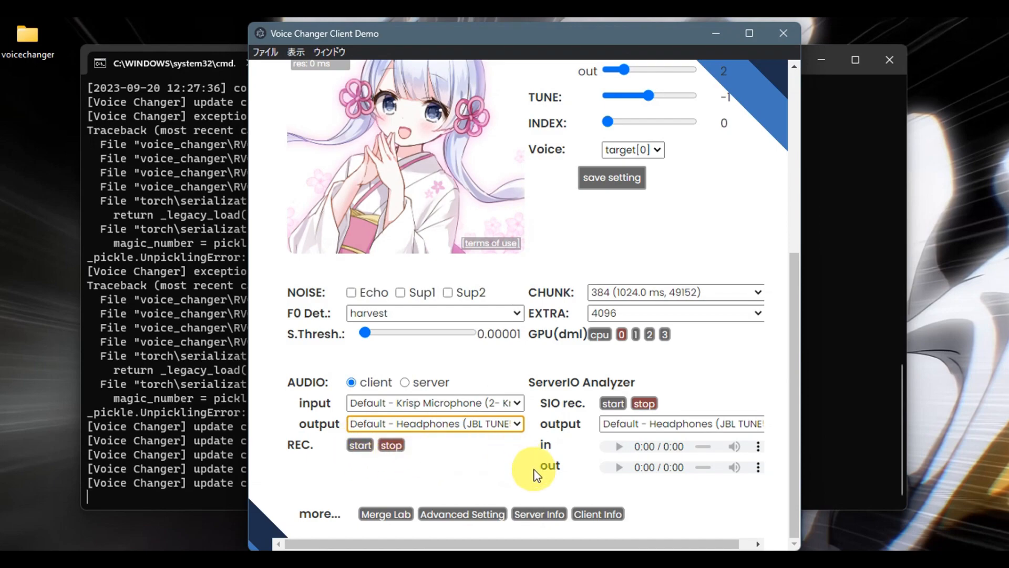
Step: Start the real-time voice conversion and the SIO recording in the ServerIO Analyzer
{"action": "scroll", "coordinate": [531, 466], "scroll_direction": "up", "scroll_amount": 4}
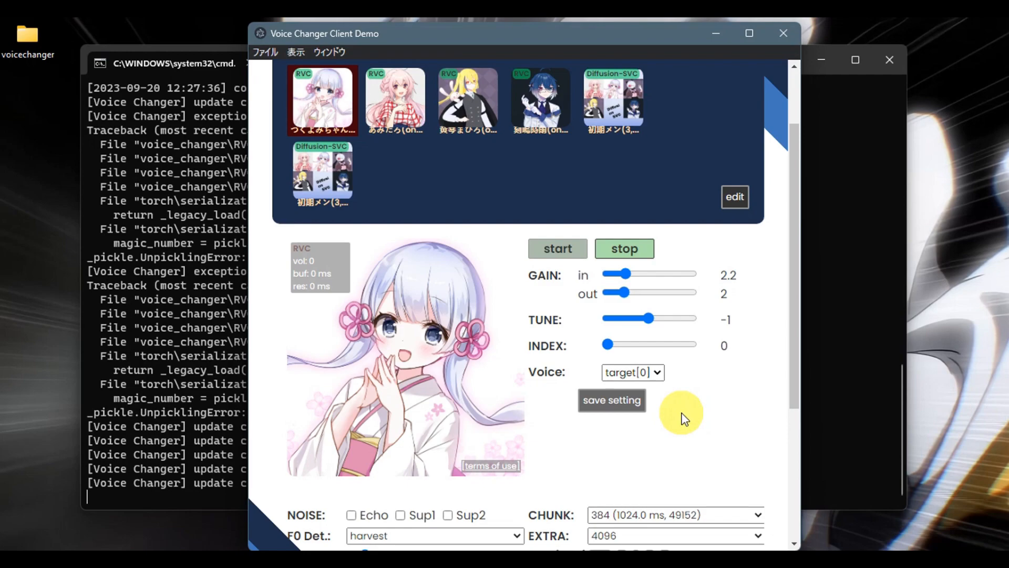
{"action": "left_click", "coordinate": [556, 247]}
{"action": "scroll", "coordinate": [665, 388], "scroll_direction": "down", "scroll_amount": 1}
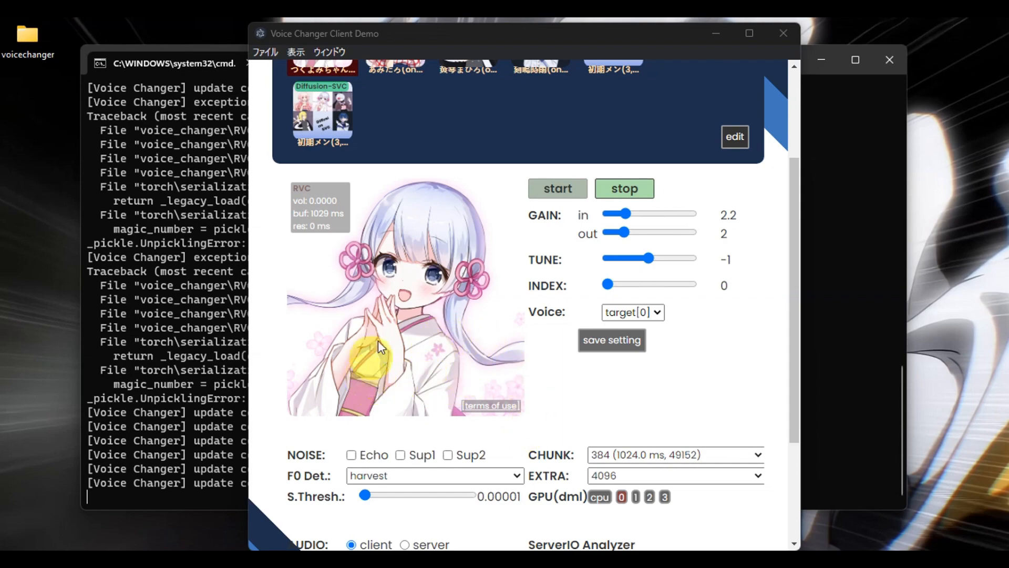
{"action": "scroll", "coordinate": [597, 314], "scroll_direction": "down", "scroll_amount": 3}
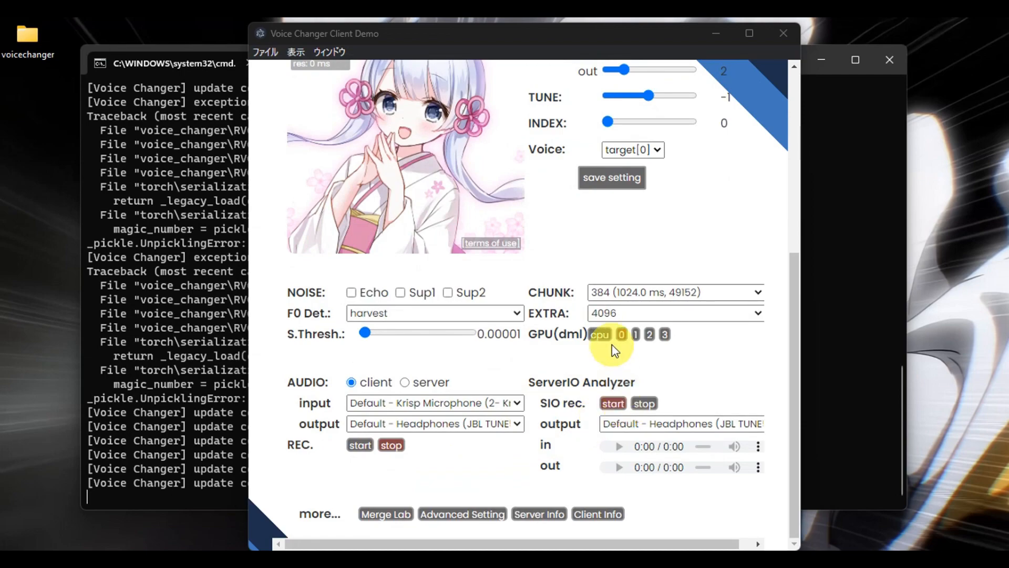
{"action": "scroll", "coordinate": [615, 350], "scroll_direction": "up", "scroll_amount": 6}
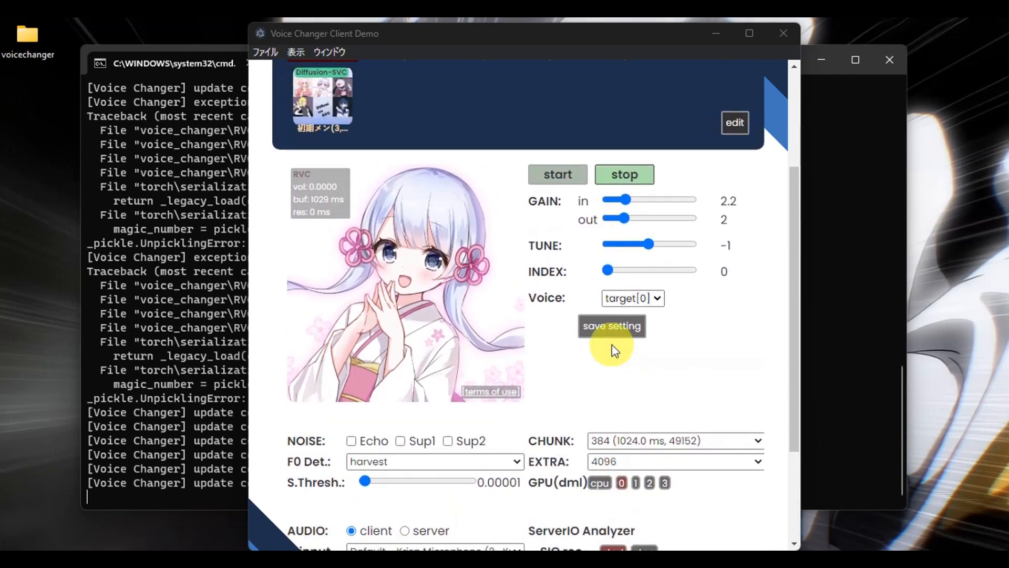